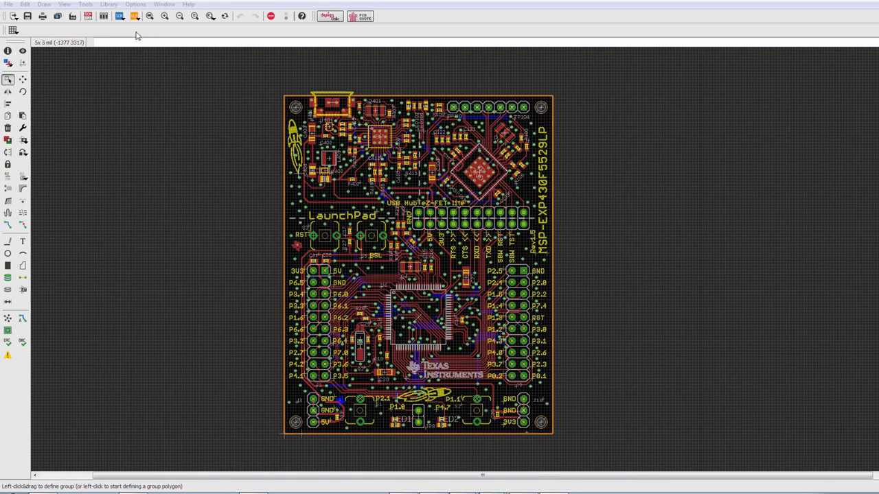
Step: Open the CAM Processor for the board and select the Top Copper output of template_2_layer.cam
left_click(58, 17)
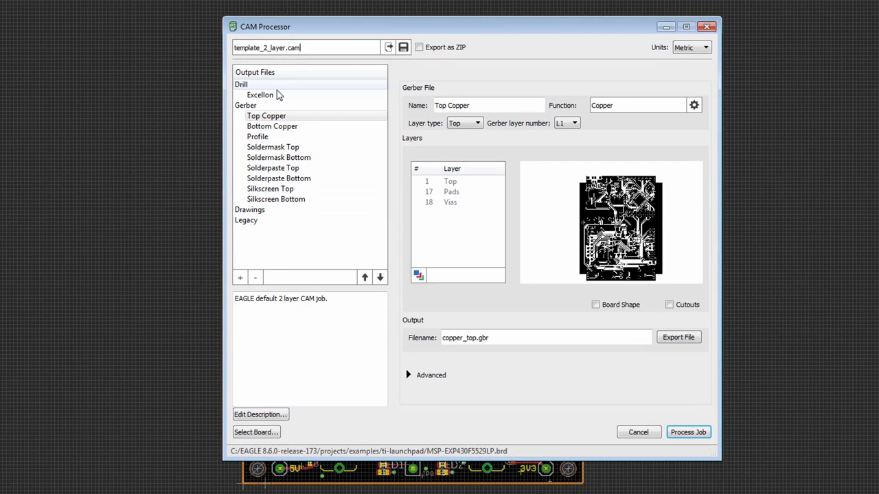
left_click(272, 117)
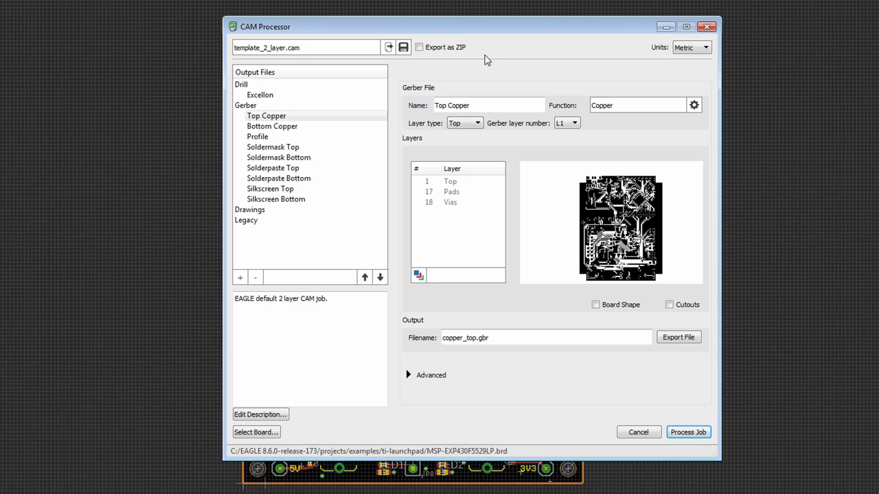
Step: Load the gerb274x.cam job from Local CAM jobs
left_click(389, 48)
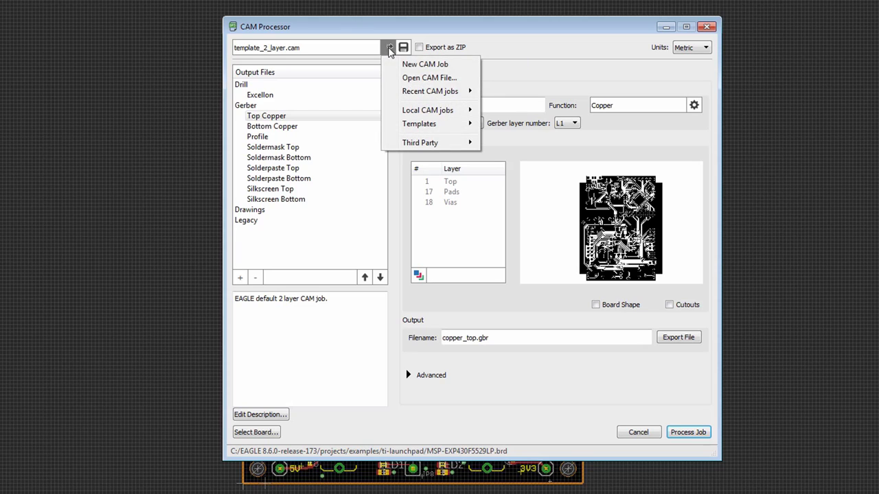
mouse_move(421, 111)
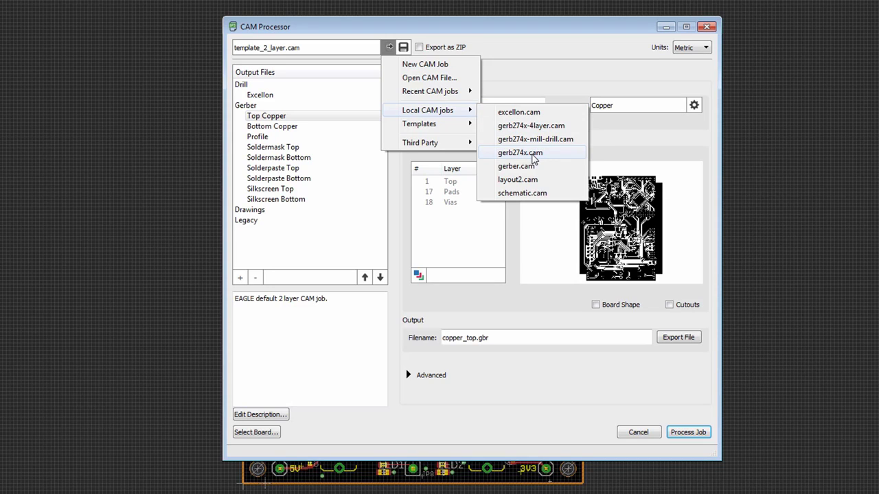
left_click(533, 156)
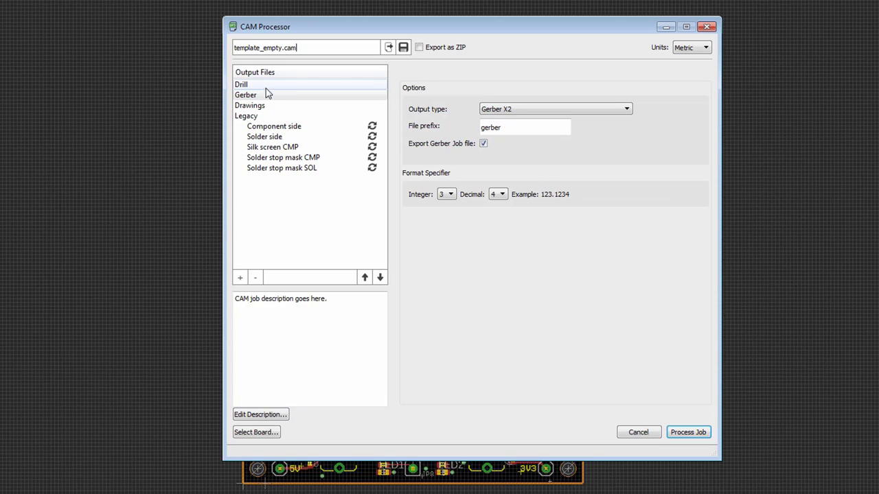
Step: Inspect the Legacy sections Component side, Solder side and Solder stop mask CMP
left_click(260, 117)
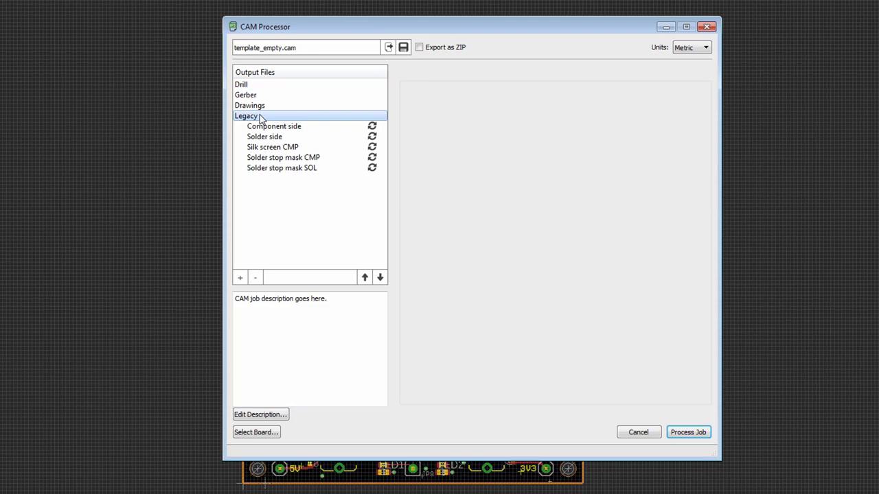
left_click(271, 127)
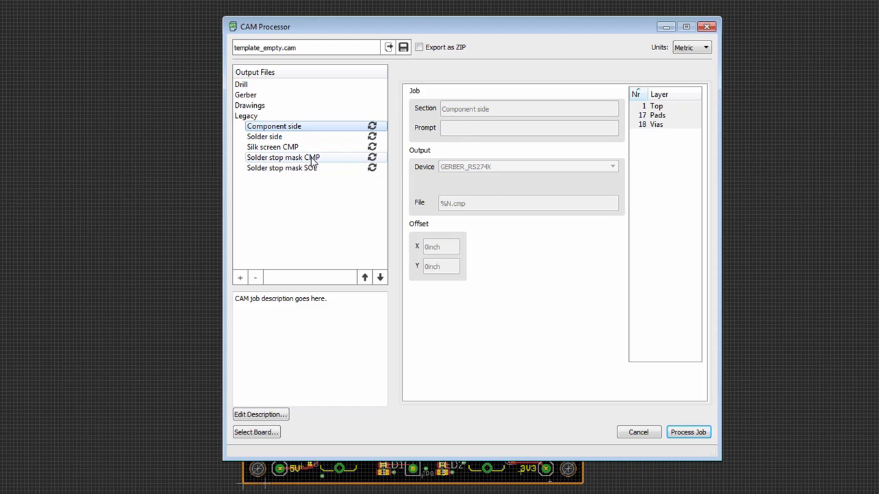
left_click(278, 137)
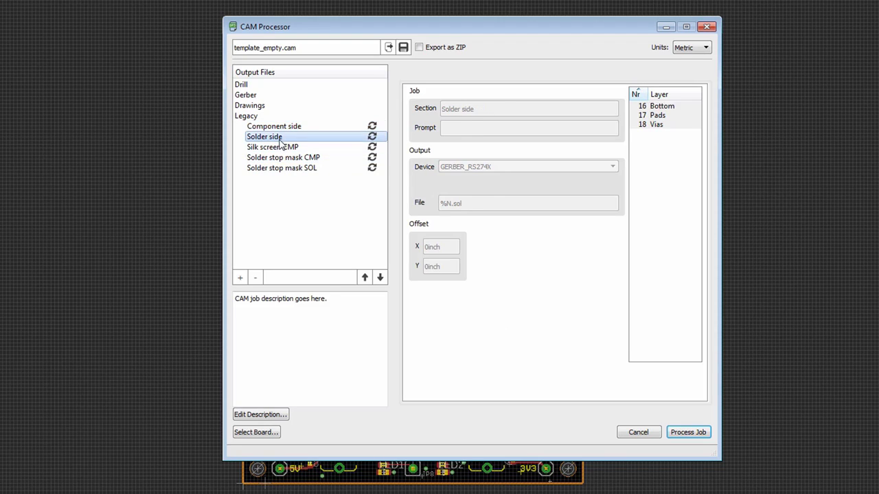
left_click(283, 158)
left_click(282, 128)
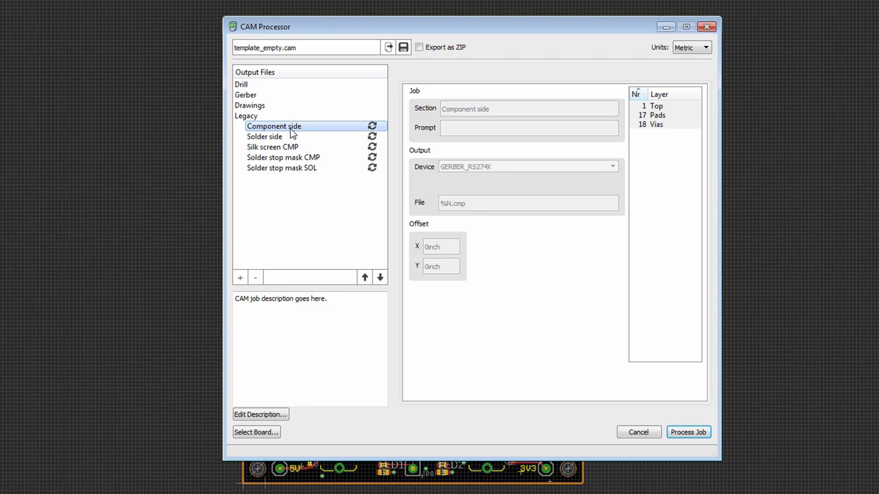
Step: Convert Component side, then all remaining eligible legacy sections, into Gerber outputs
left_click(290, 129)
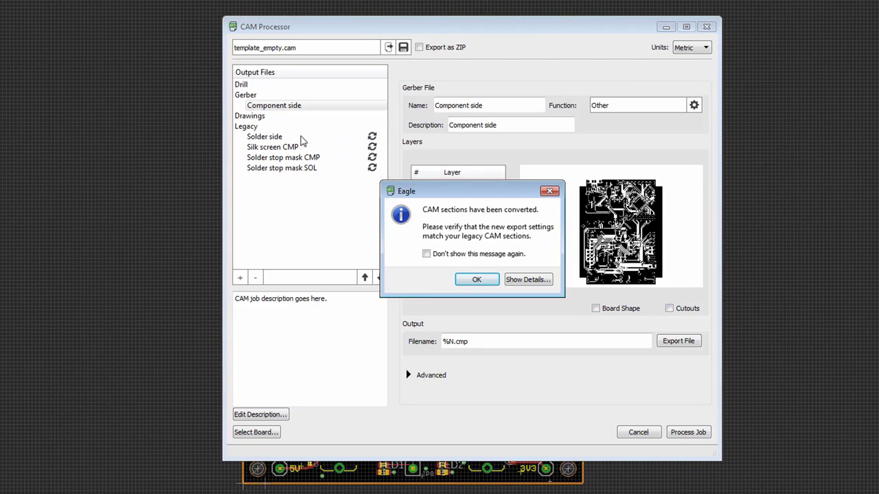
left_click(485, 282)
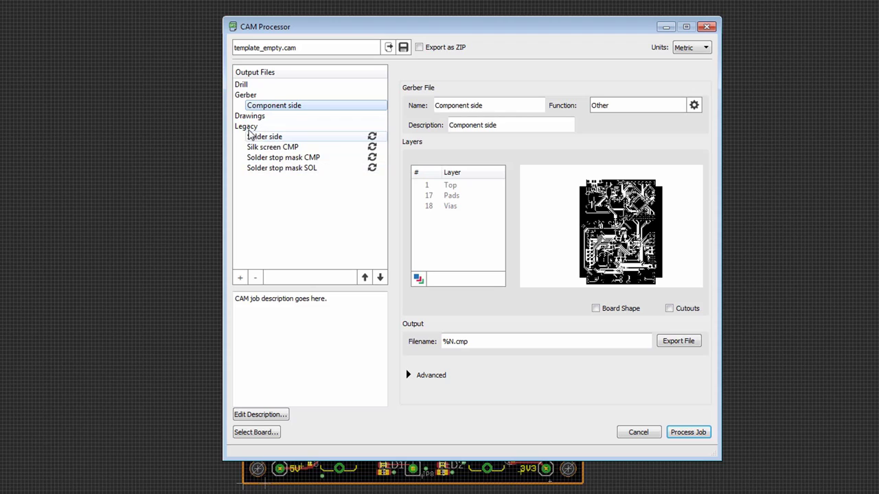
left_click(248, 128)
right_click(248, 132)
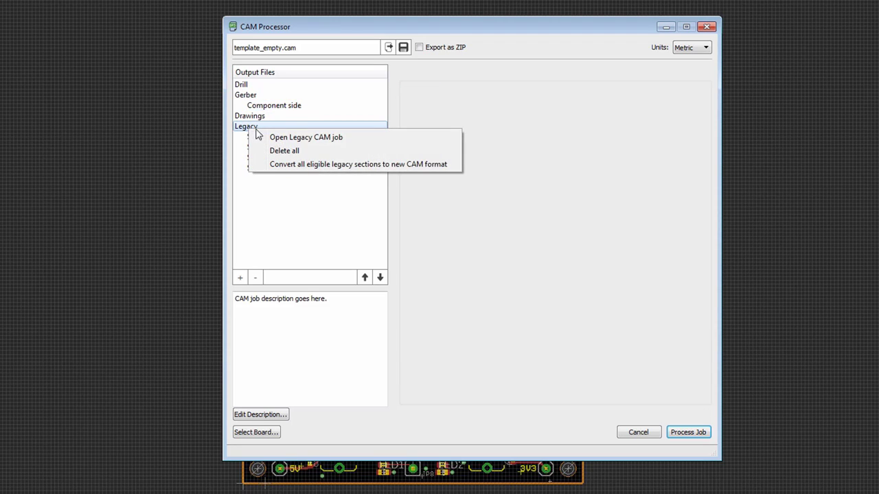
left_click(305, 166)
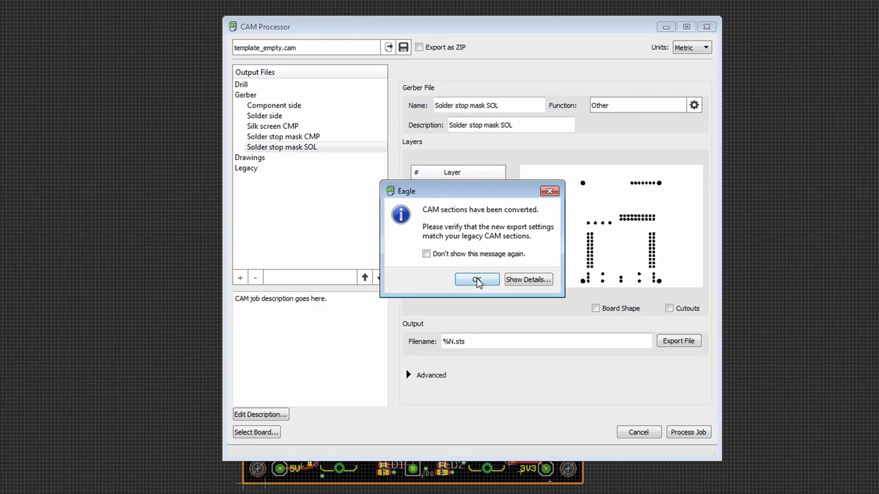
left_click(476, 279)
Step: Review the converted Component side, Solder side and both Solder stop mask outputs
left_click(279, 110)
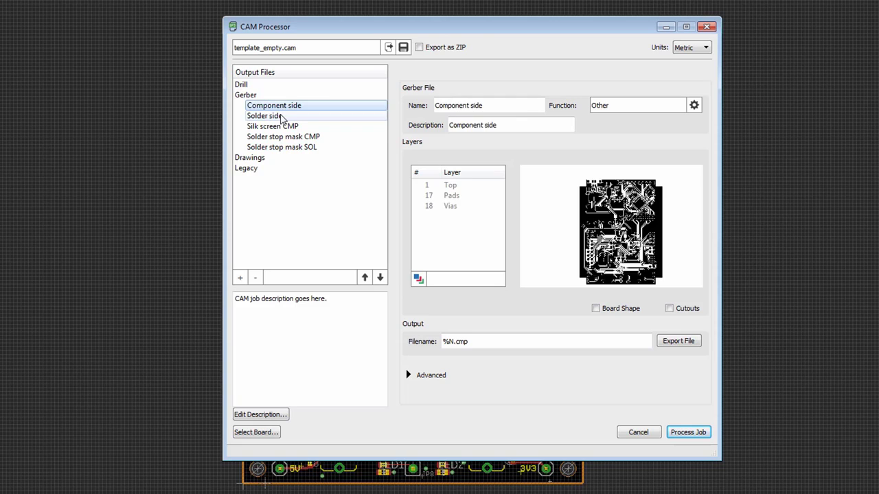
left_click(279, 118)
left_click(281, 136)
left_click(290, 148)
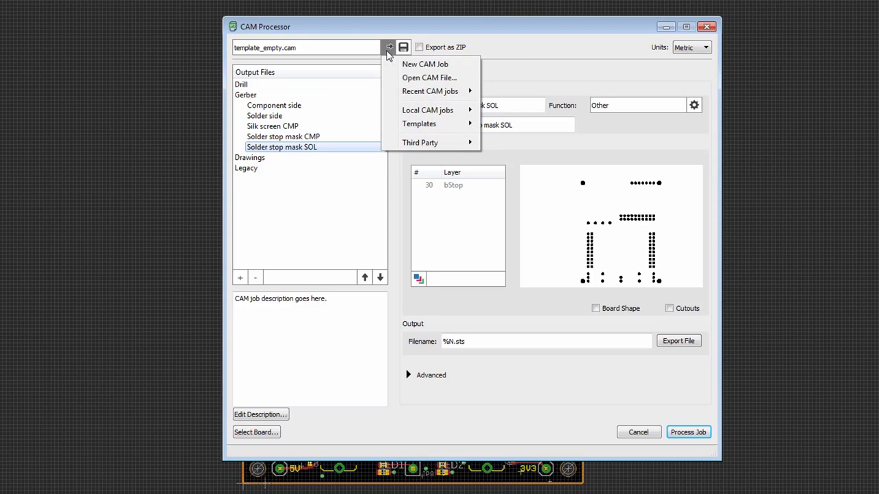
Step: Load the 2-layer Default template (template_2_layer.cam) as the CAM job
mouse_move(437, 130)
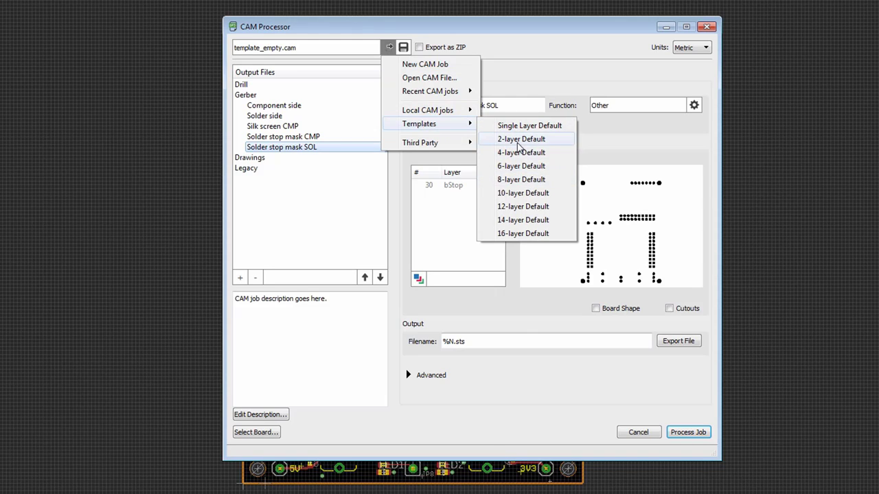
left_click(518, 142)
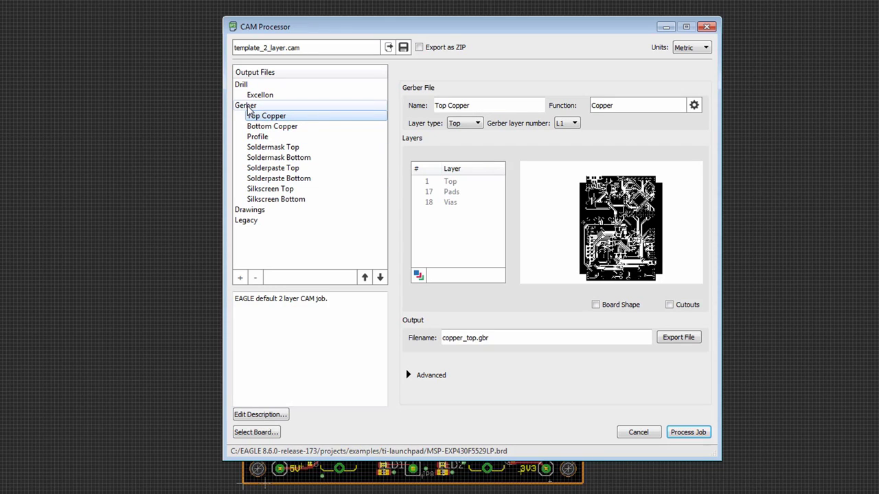
Step: Add a new Gerber output named Milling under the Gerber group
right_click(247, 106)
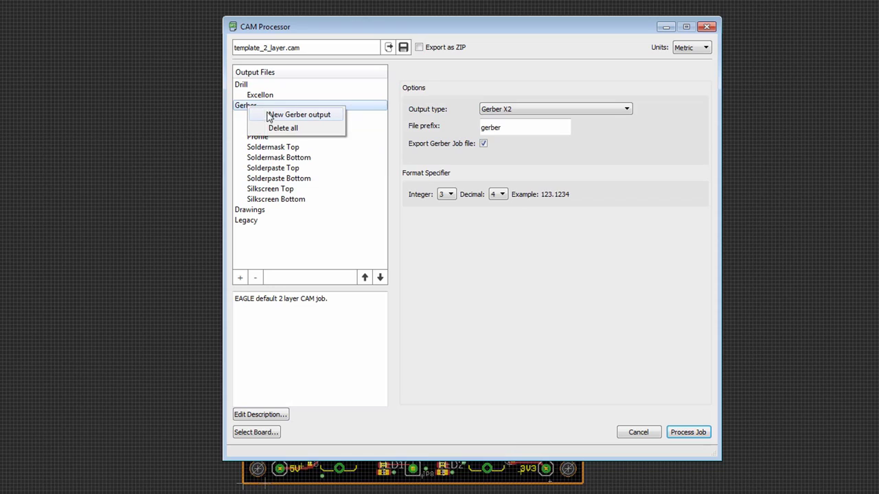
left_click(288, 116)
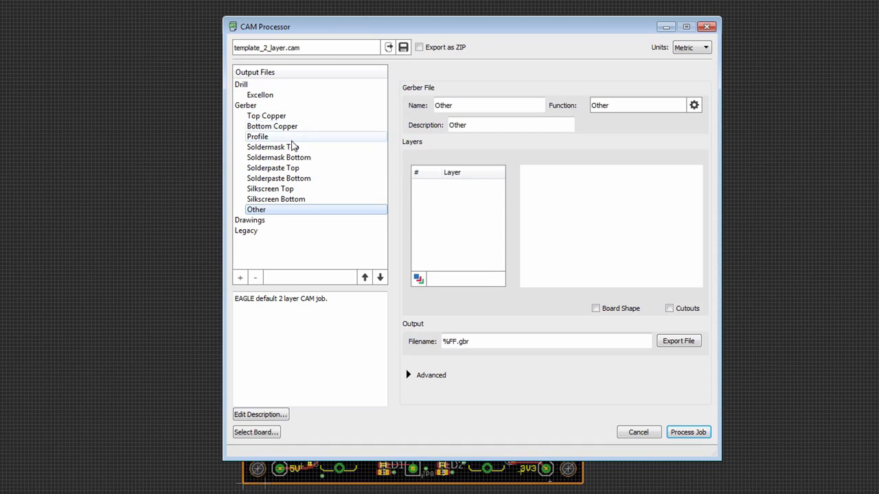
left_click_drag(471, 105, 416, 99)
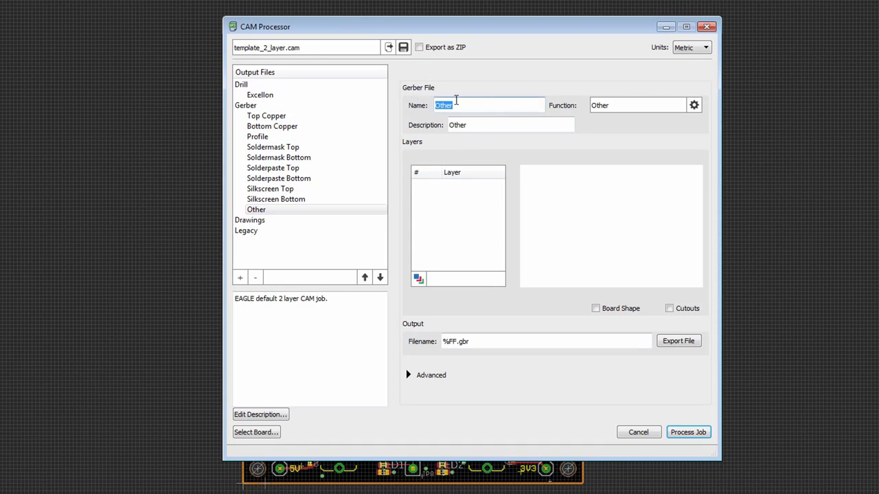
type("Milling")
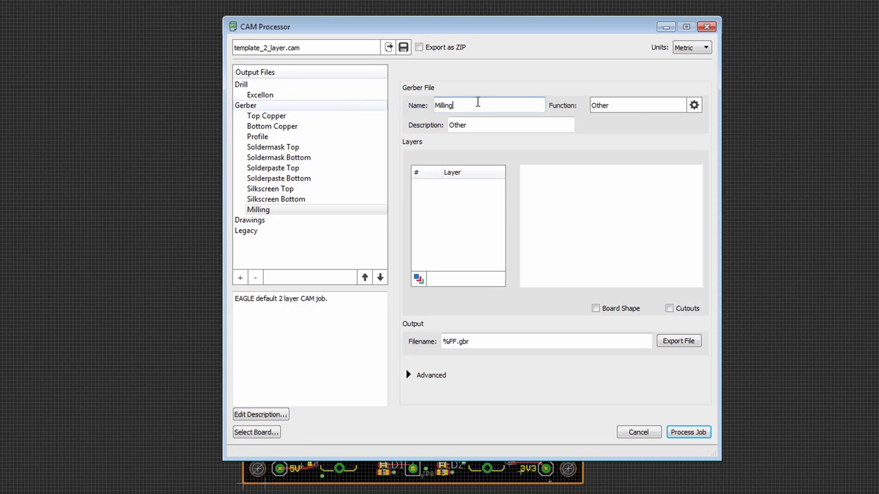
Step: Leave the Milling output's function as Other and begin typing its Milling description
left_click(694, 106)
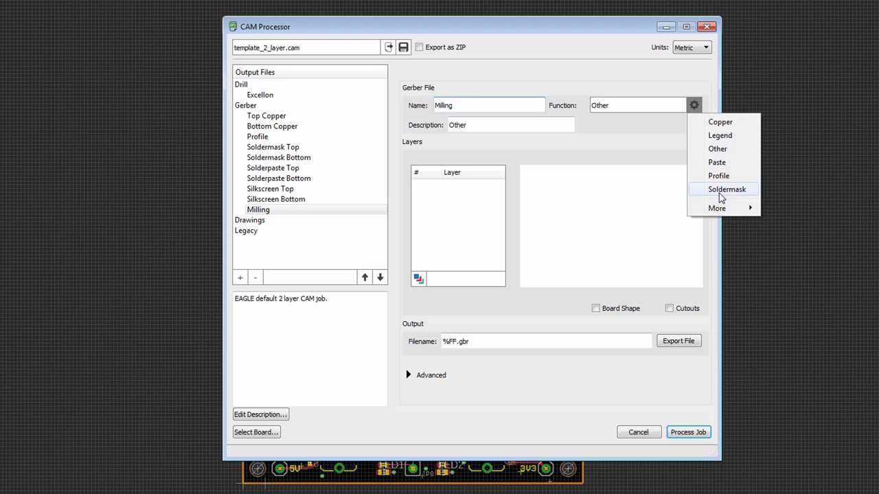
mouse_move(721, 209)
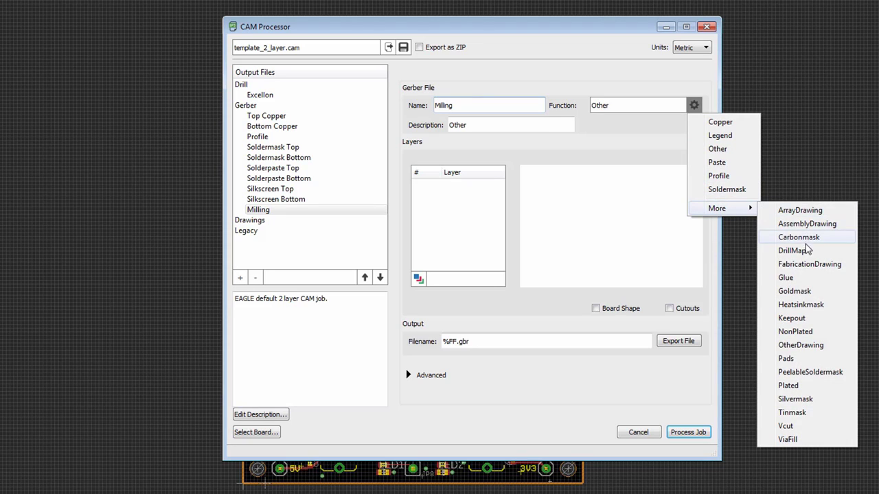
left_click(623, 152)
left_click(520, 125)
left_click_drag(515, 124, 421, 121)
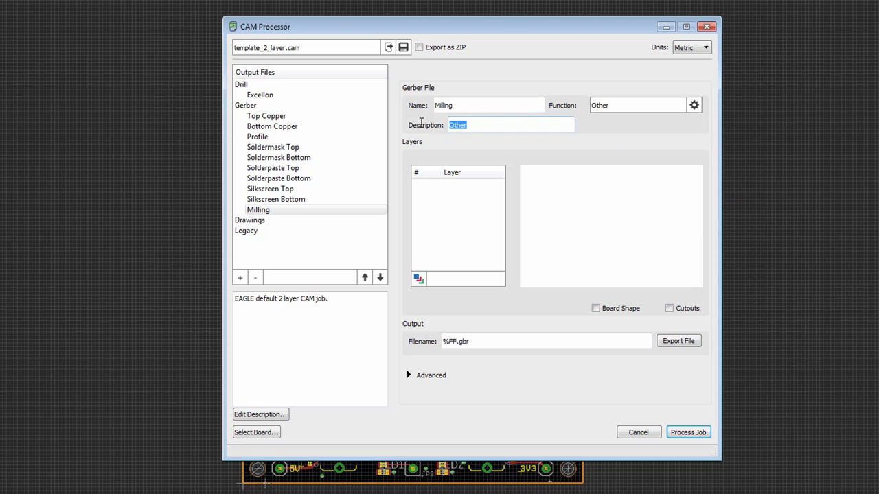
type("Milling Information")
Step: Add layer 46 Milling to the Milling output's layer list
left_click(418, 278)
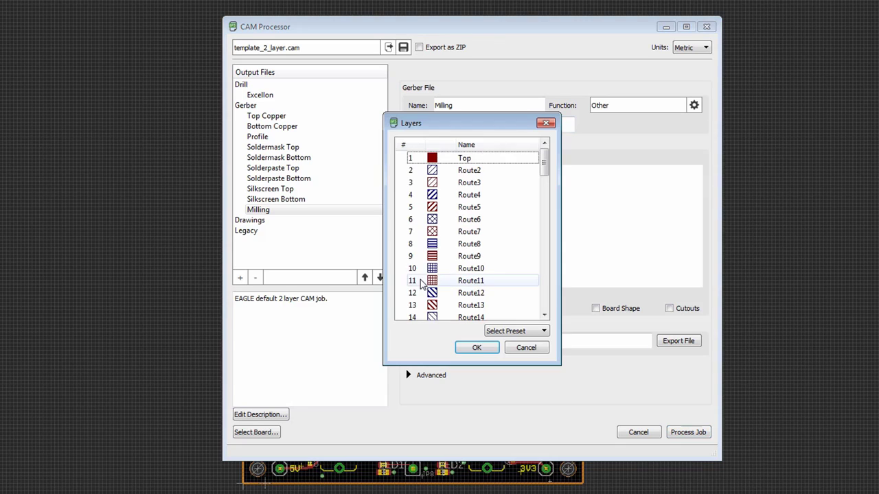
left_click_drag(542, 161, 545, 255)
left_click(465, 207)
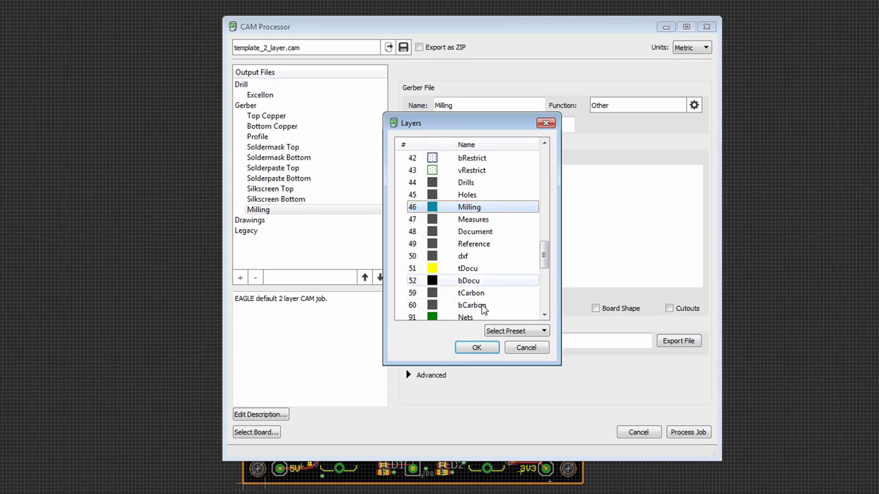
left_click(477, 348)
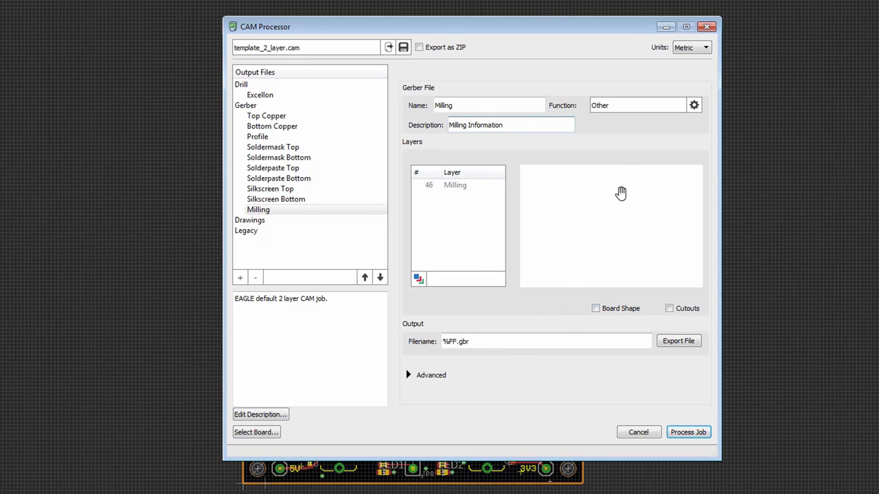
Step: Enable Board Shape and Cutouts for the Milling output, then show Soldermask Bottom settings
left_click(595, 308)
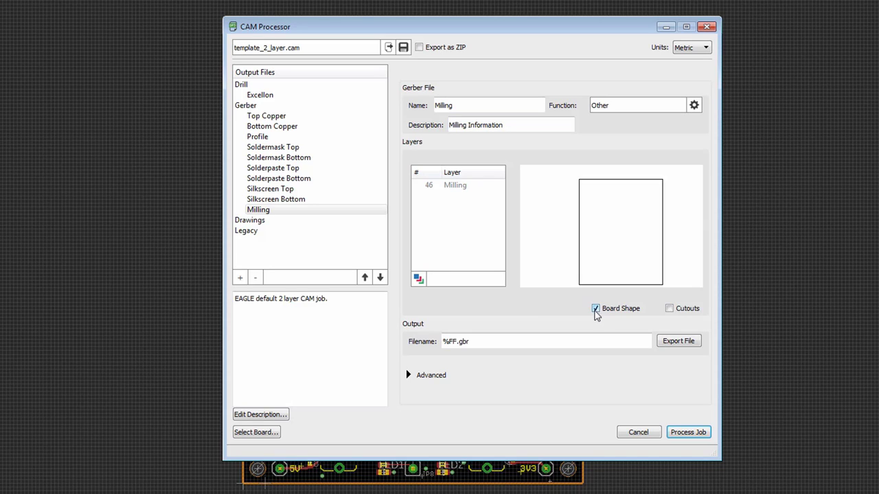
left_click(670, 309)
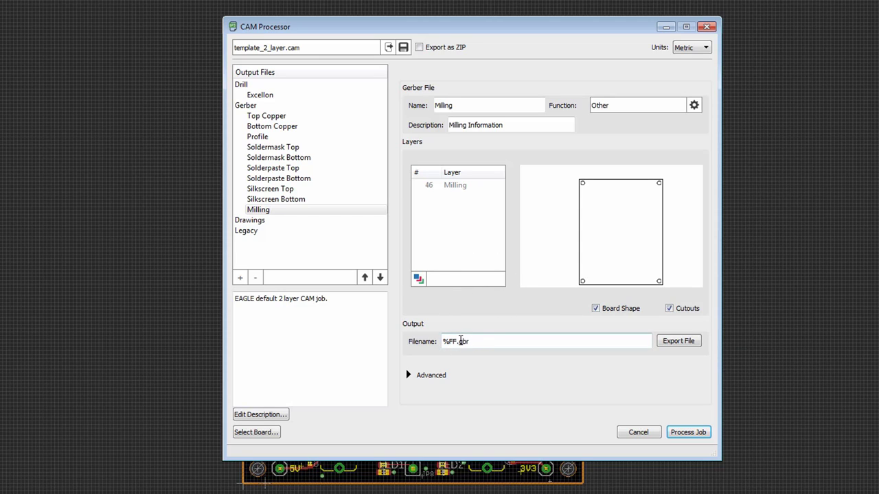
mouse_move(460, 342)
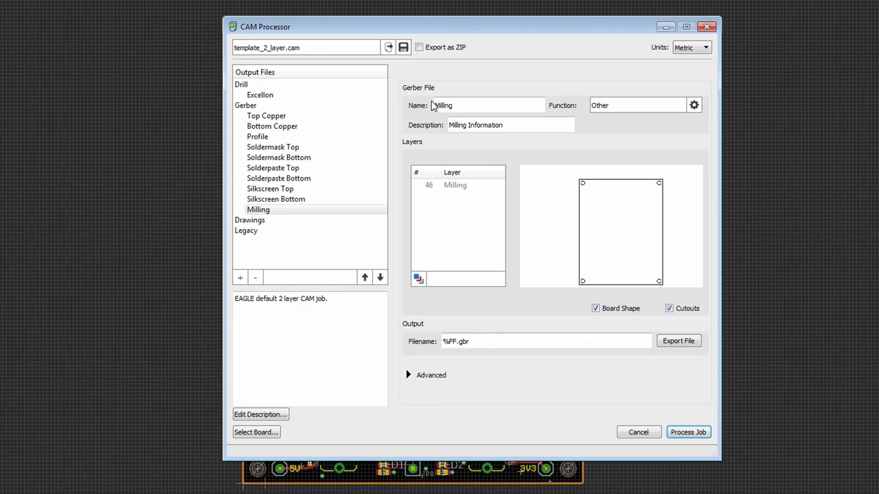
mouse_move(463, 102)
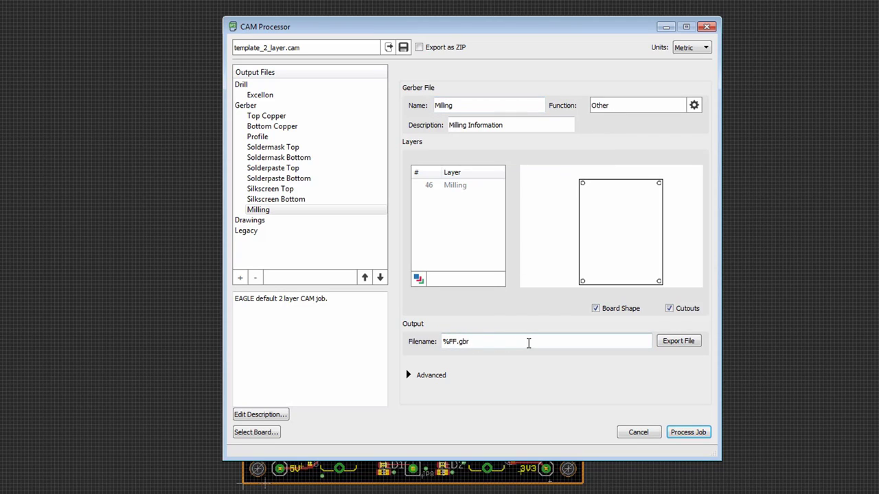
mouse_move(528, 343)
left_click(273, 158)
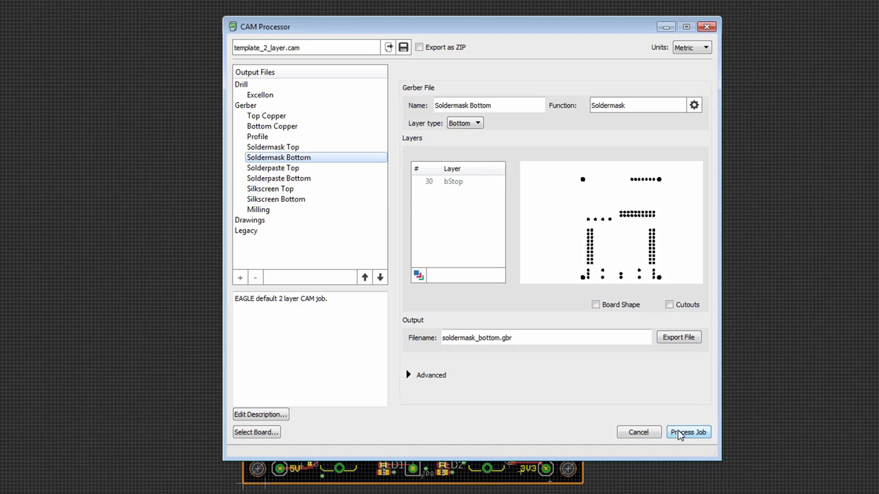
left_click(338, 305)
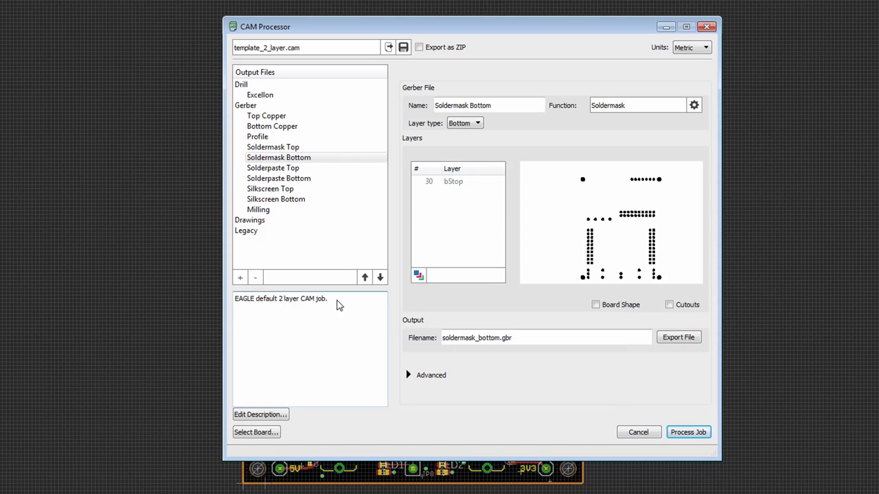
left_click(270, 415)
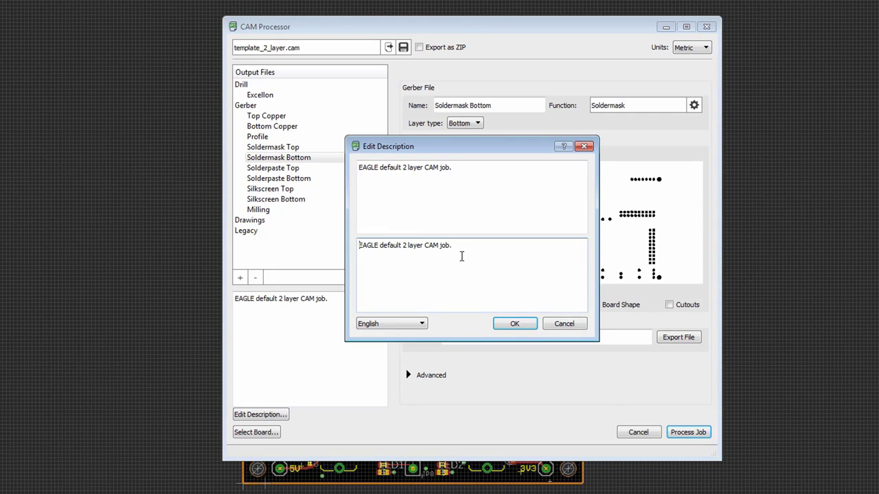
left_click(564, 324)
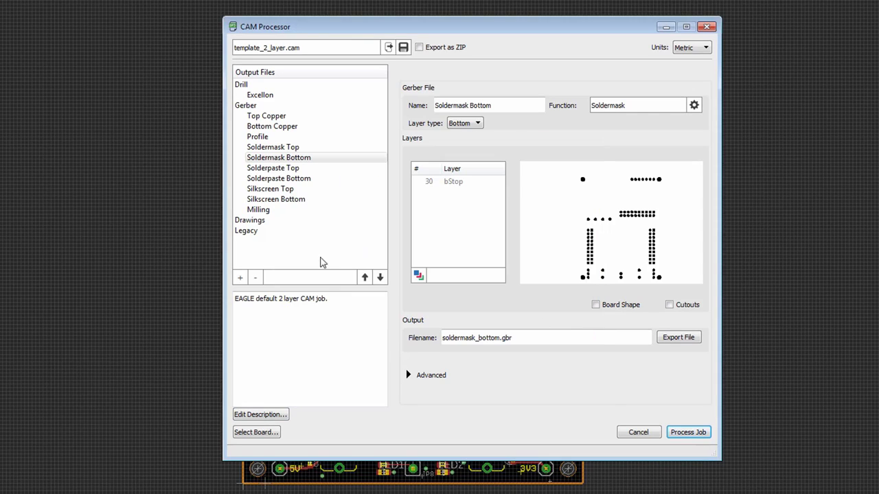
left_click(240, 277)
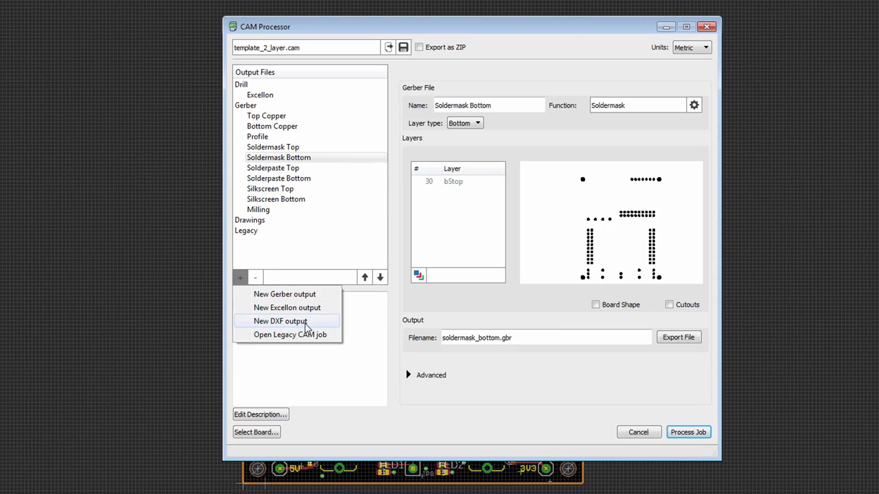
left_click(388, 296)
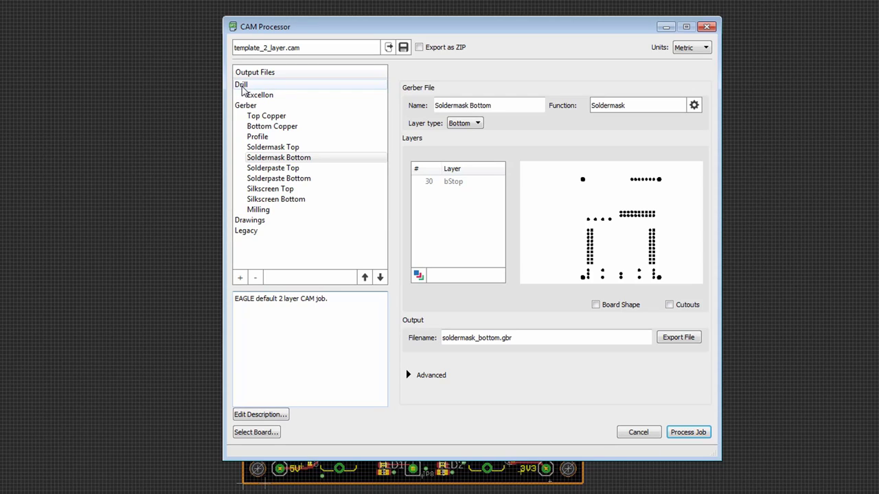
Step: Add a second Excellon output named drills under Drill, spanning Layer 1 Top to 16 Bottom
left_click(241, 85)
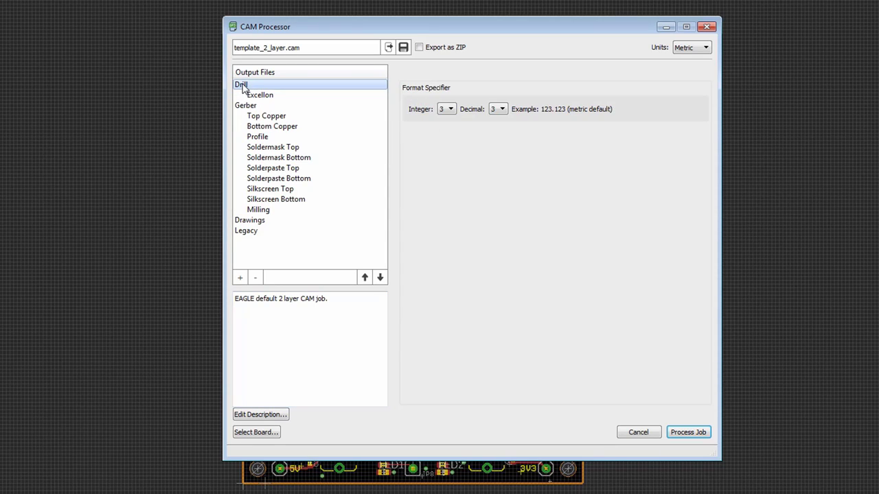
right_click(241, 85)
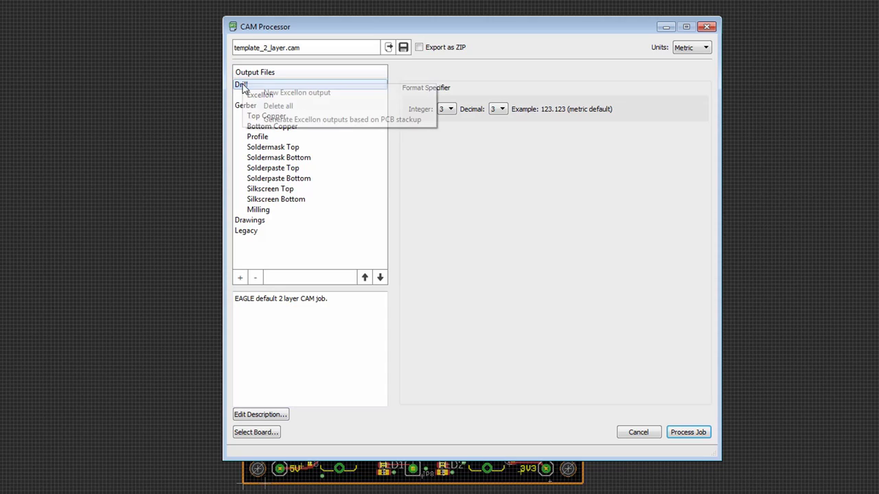
left_click(267, 98)
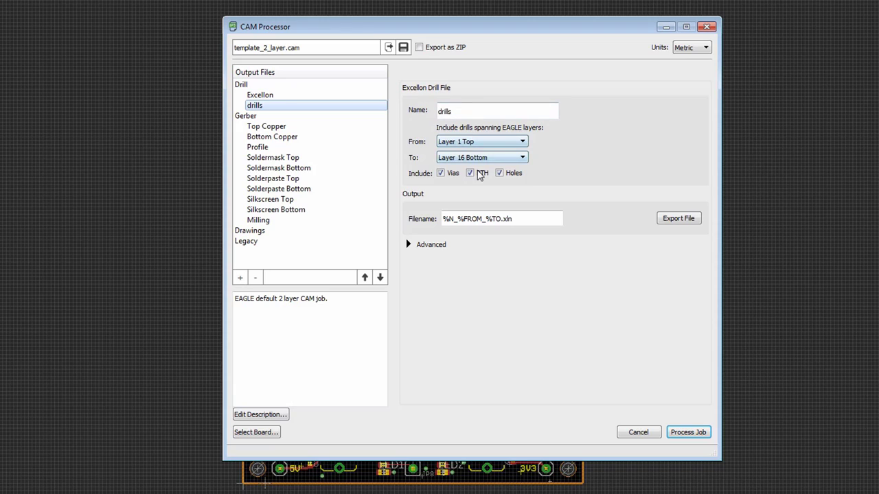
right_click(261, 108)
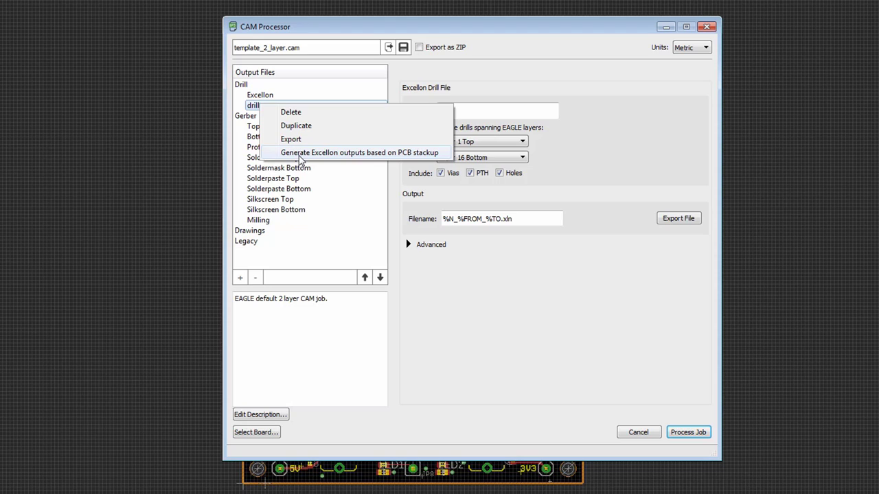
left_click(473, 76)
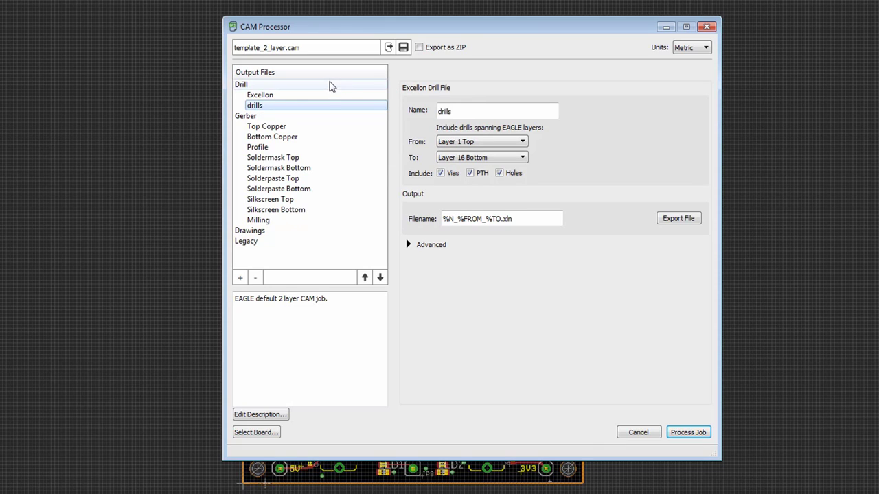
Step: Show the general Gerber options and keep Gerber X2 as the output type
left_click(262, 86)
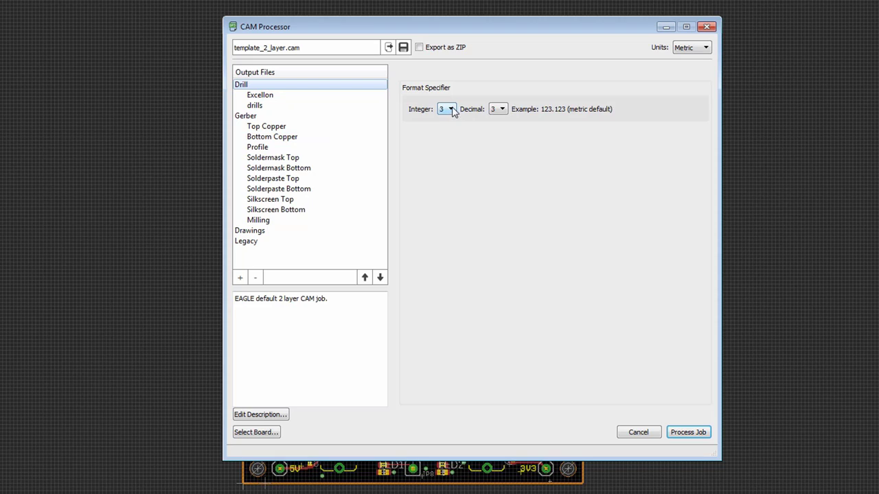
left_click(287, 117)
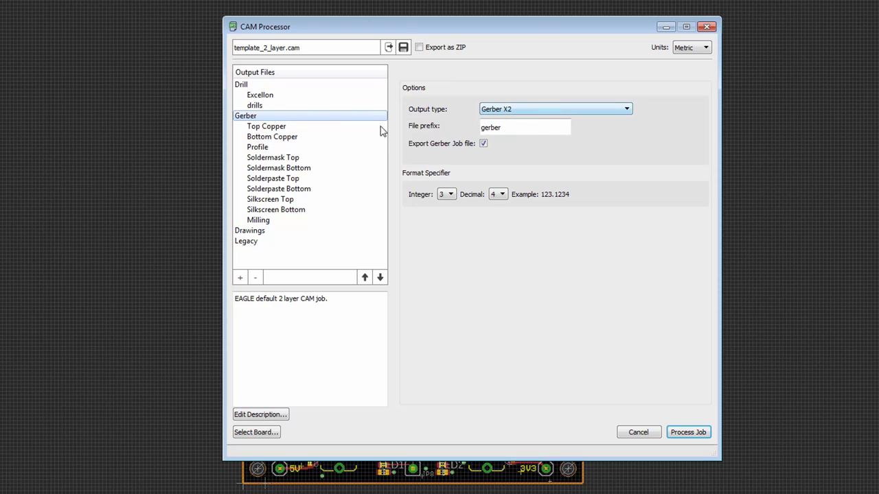
left_click(579, 110)
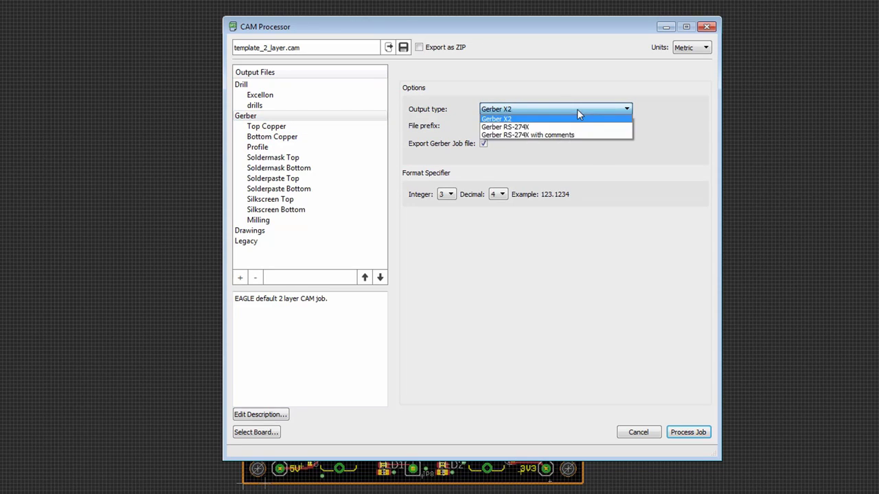
left_click(557, 91)
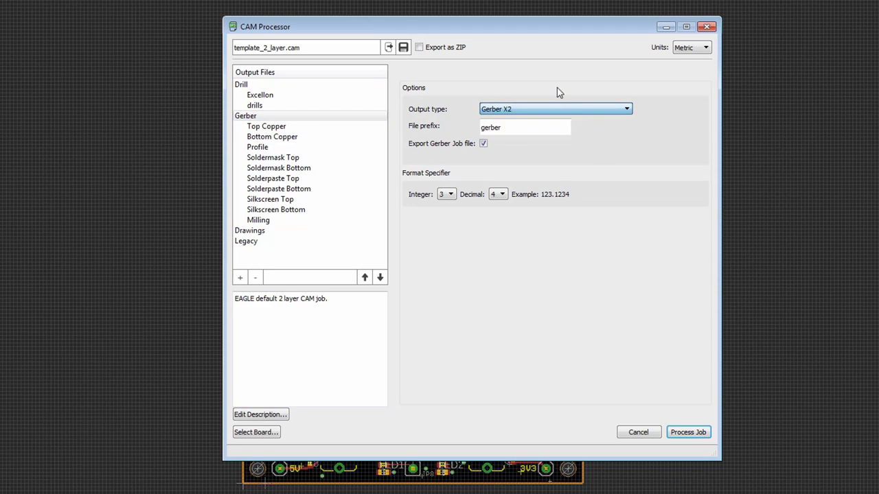
Step: Turn on Export as ZIP for the template_2_layer.cam job
left_click(420, 48)
Step: Show the Bottom Copper Gerber output (Bottom, Pads, Vias to copper_bottom.gbr) and zoom its preview
left_click(273, 137)
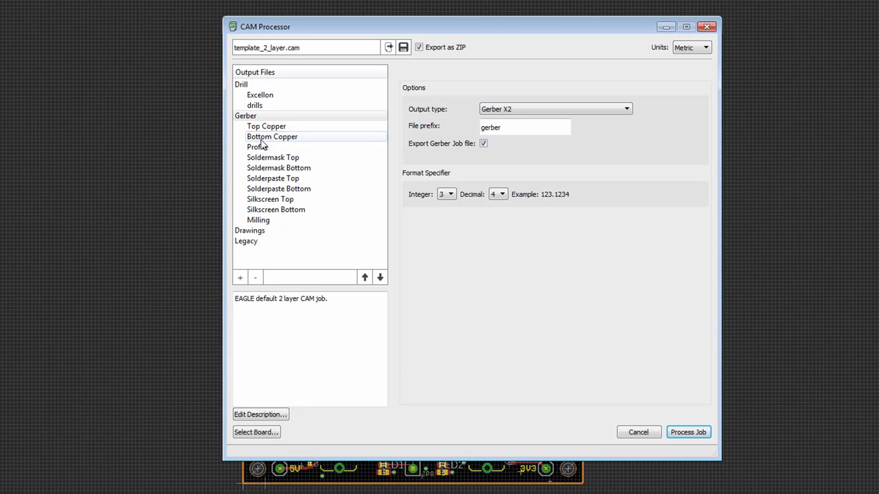
left_click(629, 229)
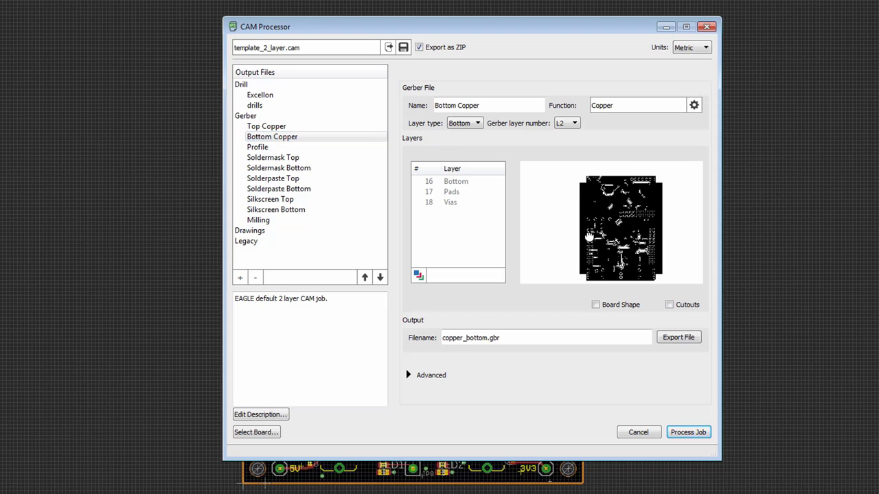
scroll(618, 228, "up", 4)
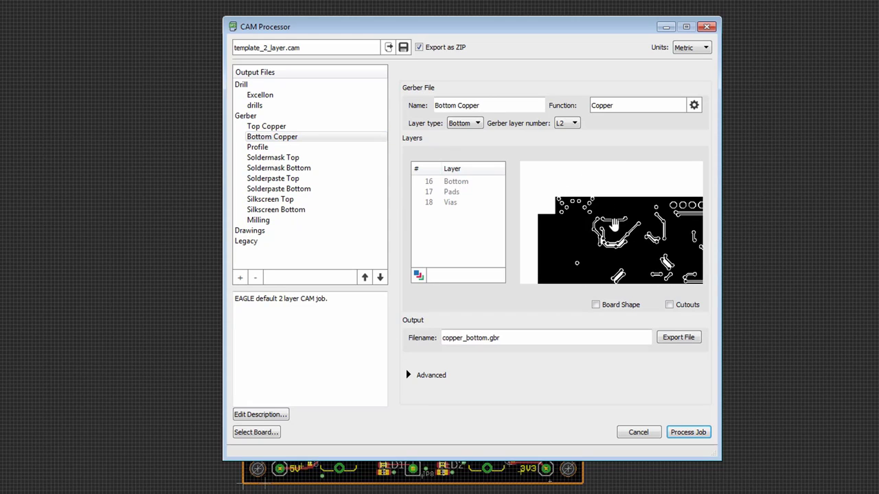